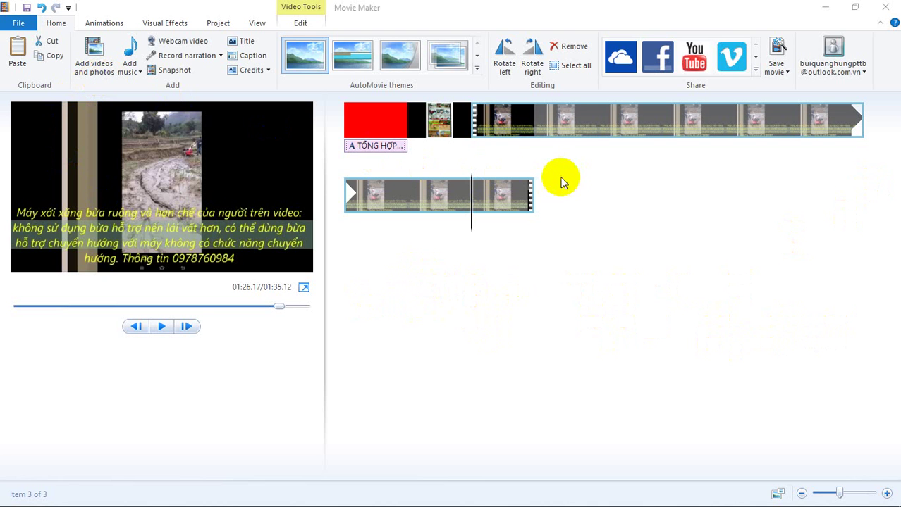
left_click(826, 7)
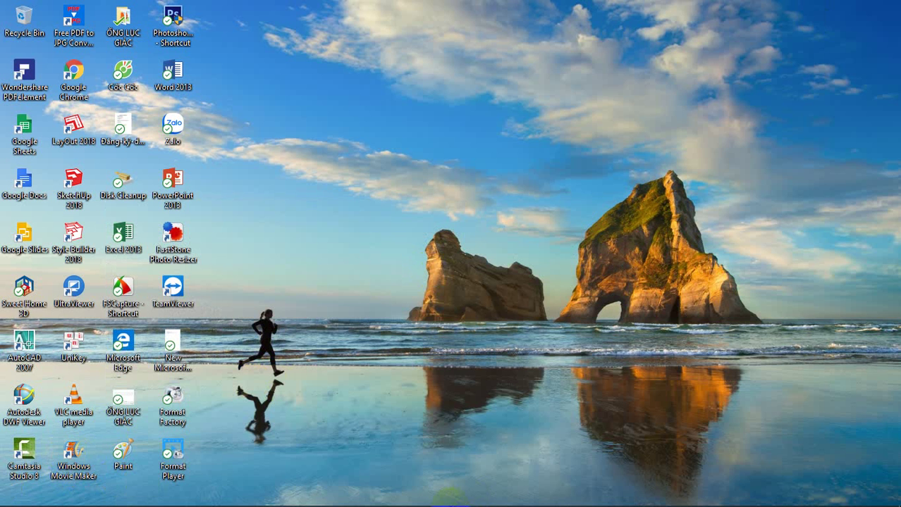
mouse_move(259, 499)
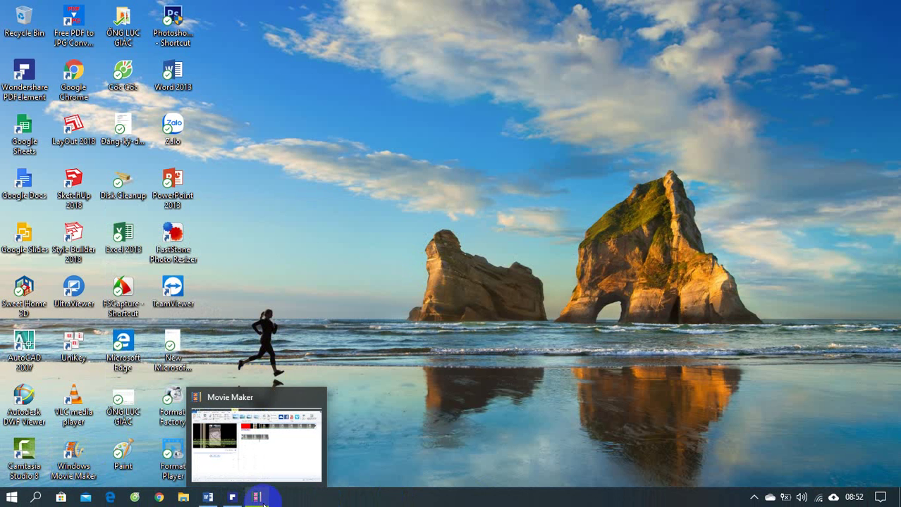
left_click(185, 499)
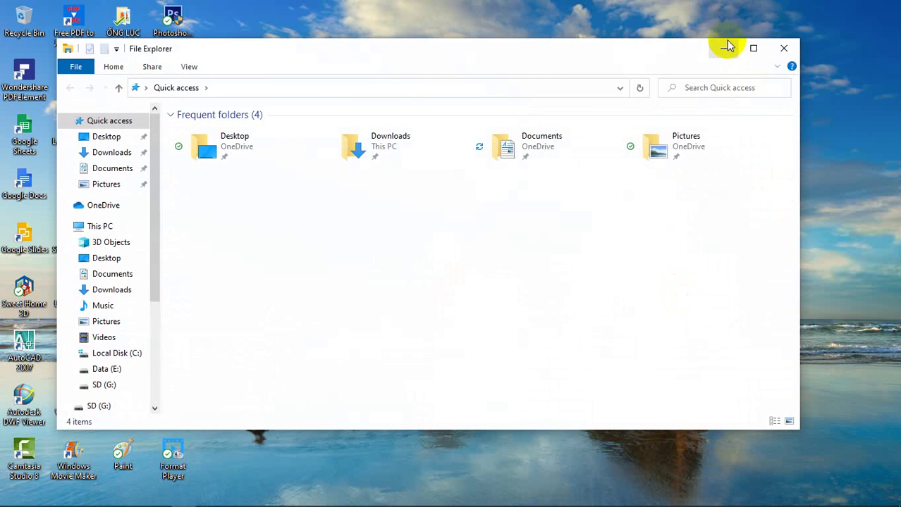
left_click(782, 49)
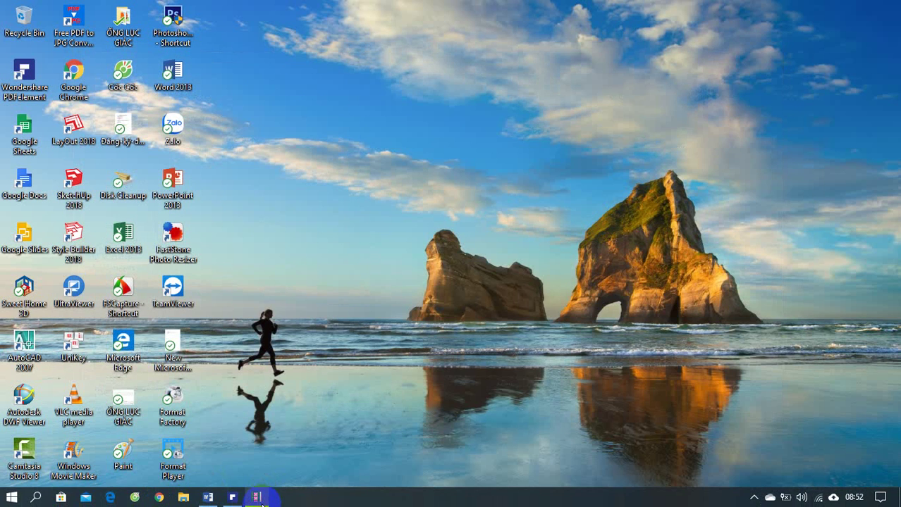
left_click(257, 498)
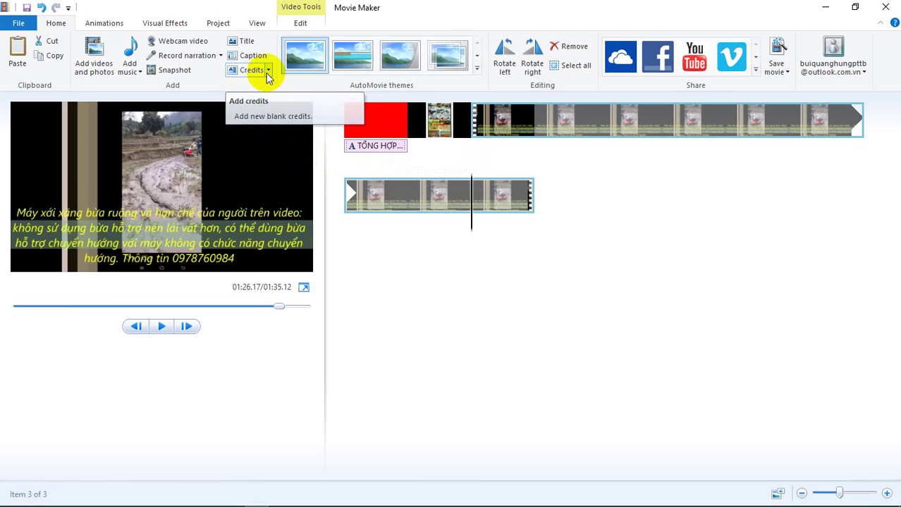
left_click(287, 112)
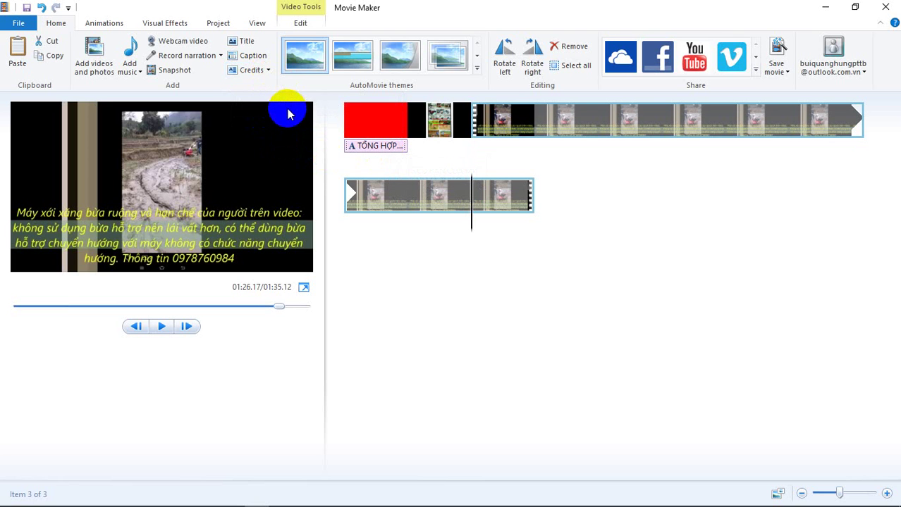
left_click(266, 70)
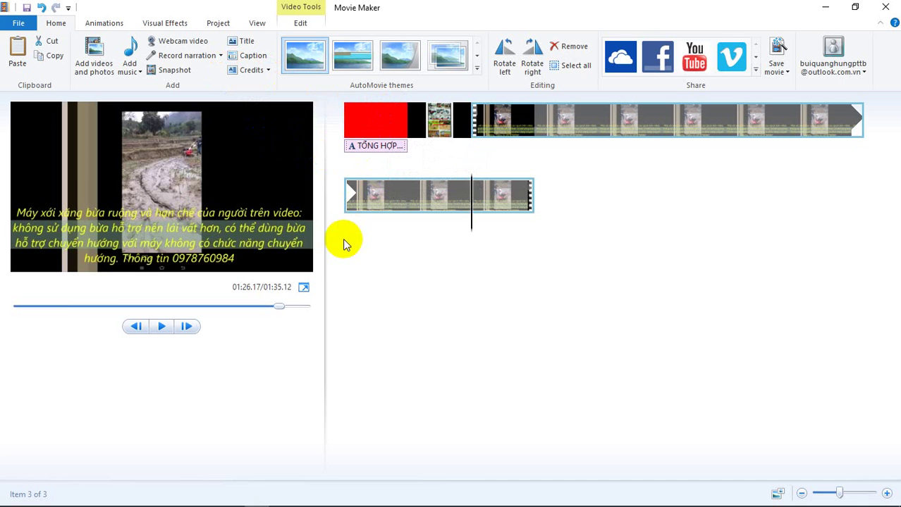
- Rotate the photo clip 90° left and return it to its upright orientation
left_click(506, 62)
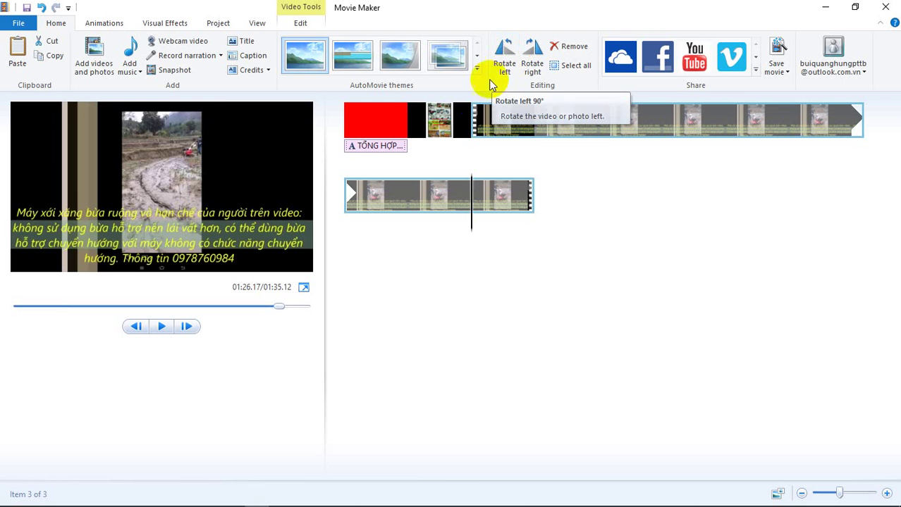
left_click(437, 118)
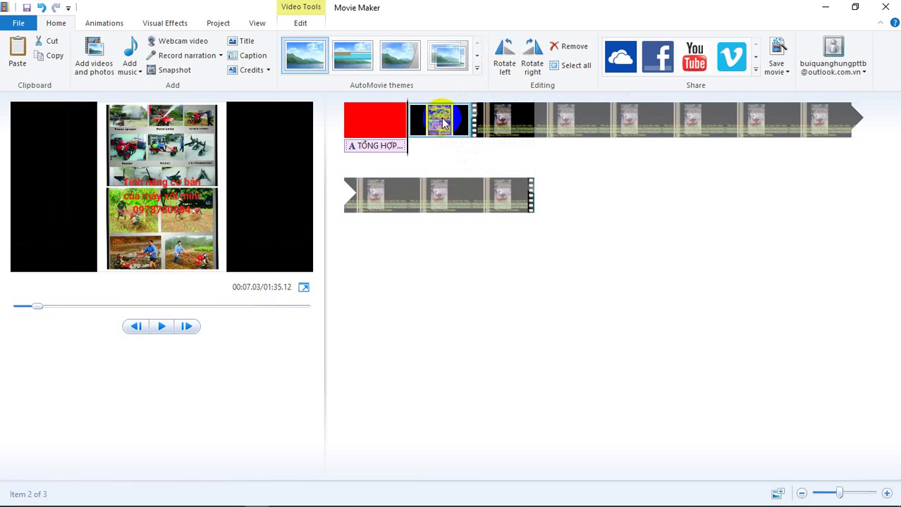
left_click(503, 49)
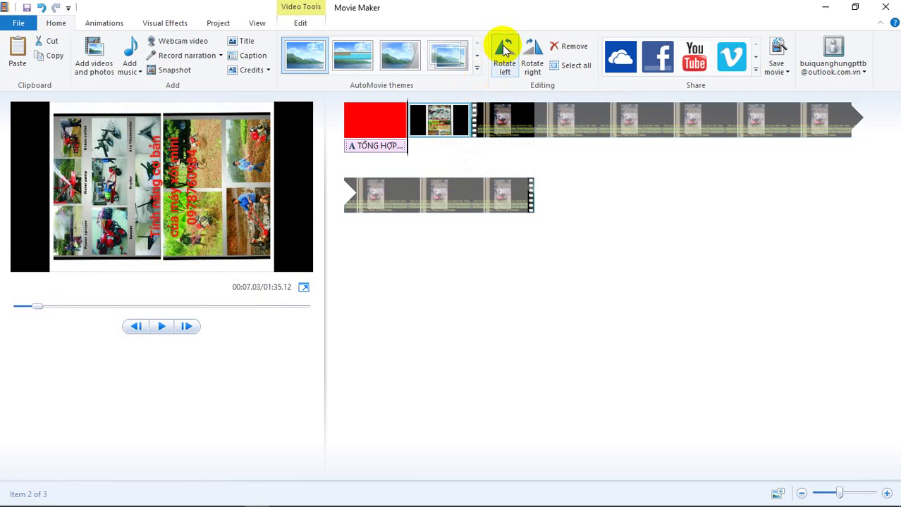
left_click(535, 56)
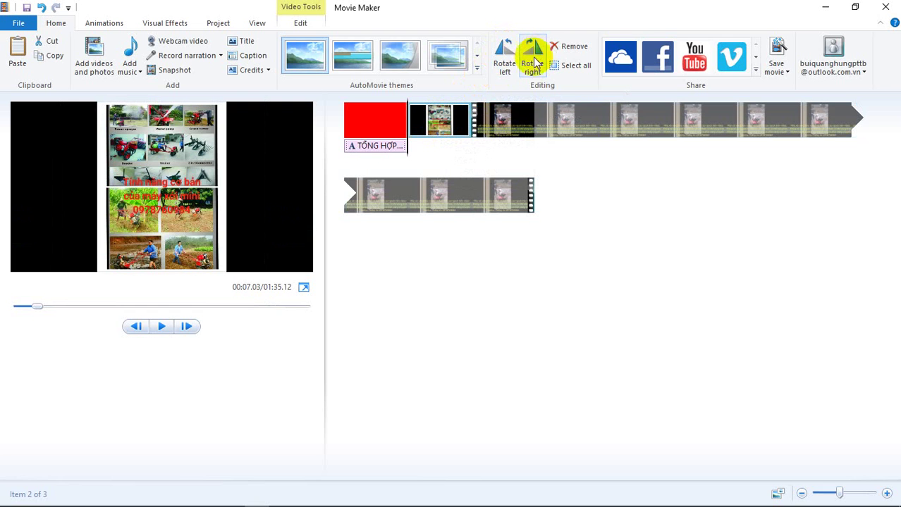
left_click(572, 65)
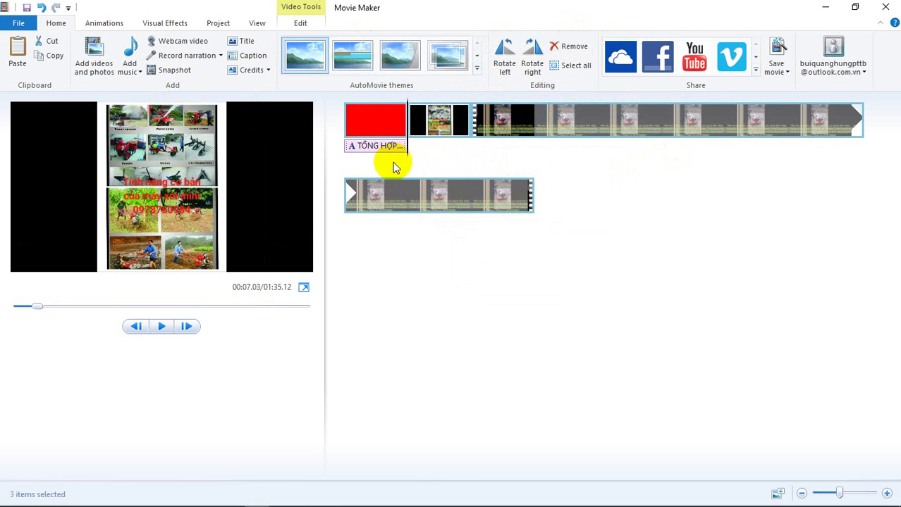
left_click(412, 131)
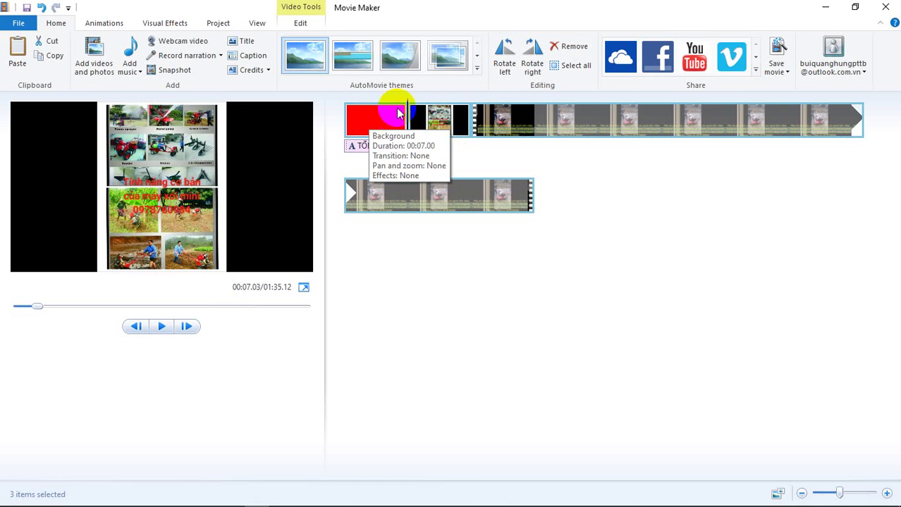
left_click(779, 51)
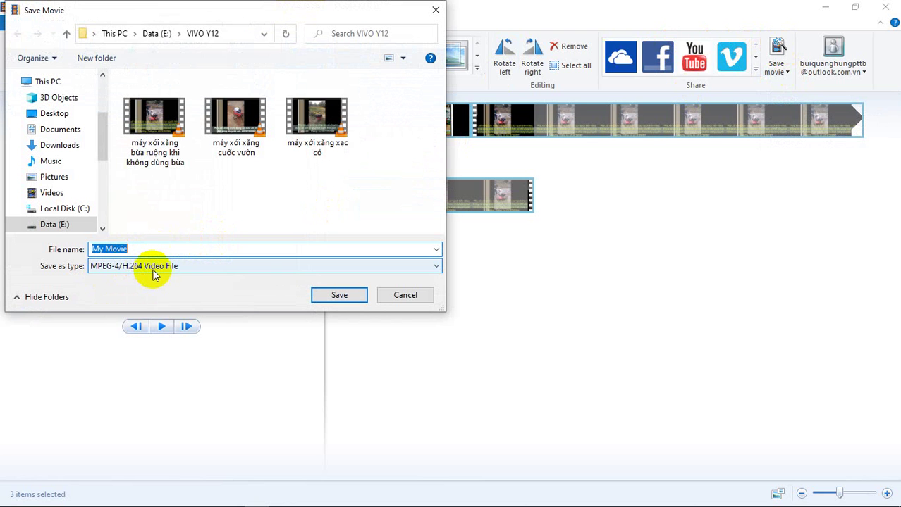
left_click(406, 308)
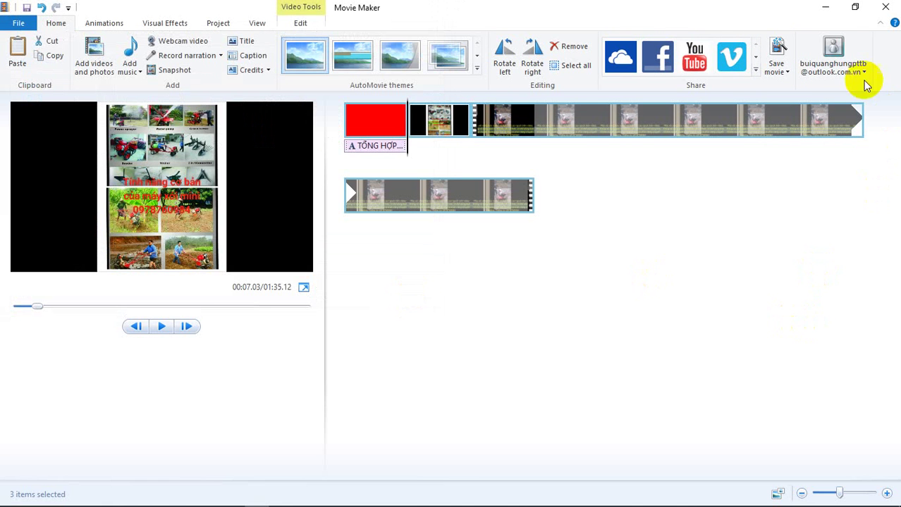
left_click(782, 71)
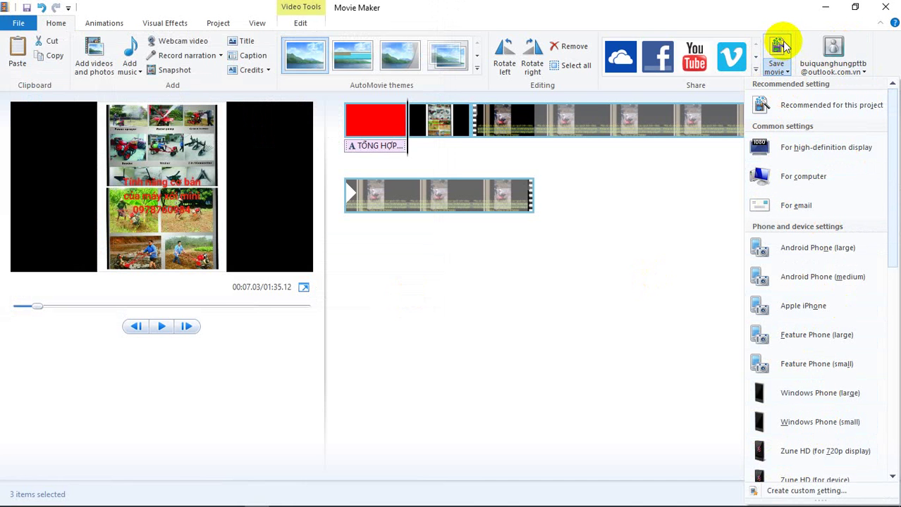
left_click(885, 7)
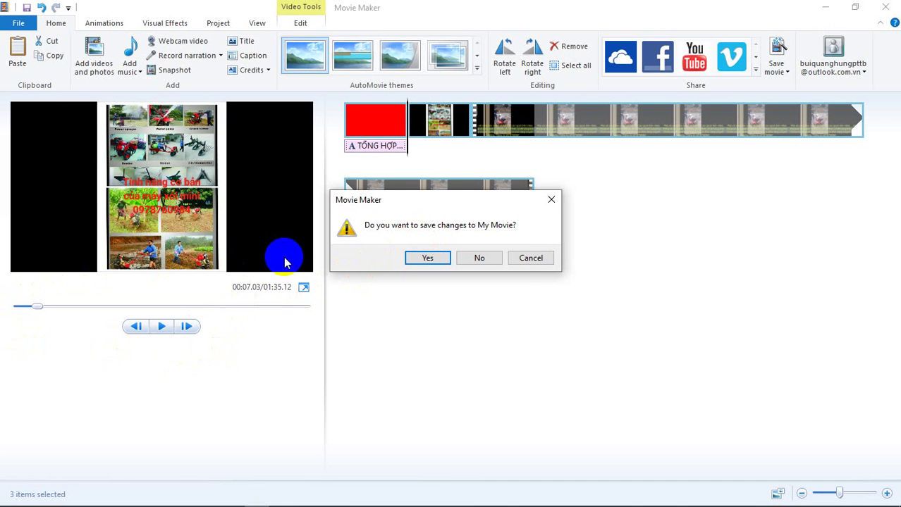
left_click(529, 258)
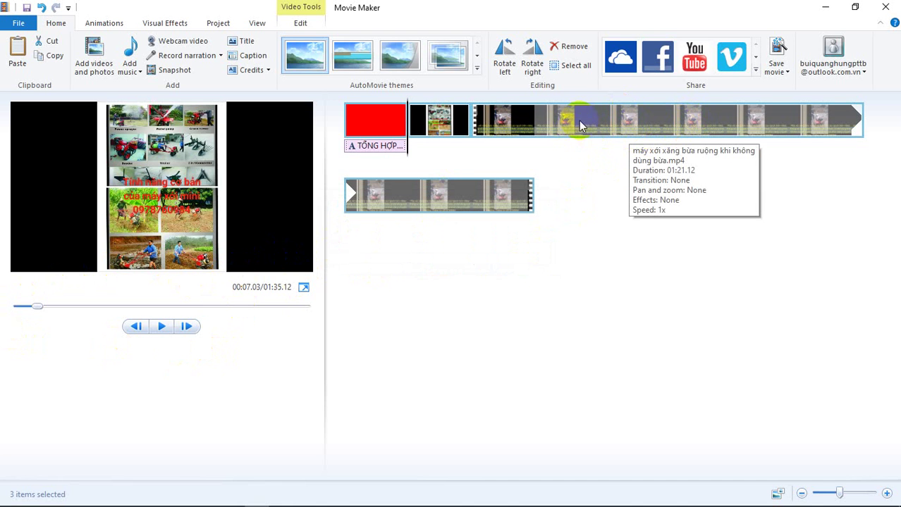
- Add the videos "máy xới xăng cuốc vườn" and "máy xới xăng xạc cỏ" from the VIVO Y12 folder after the last clip and preview them
left_click(522, 121)
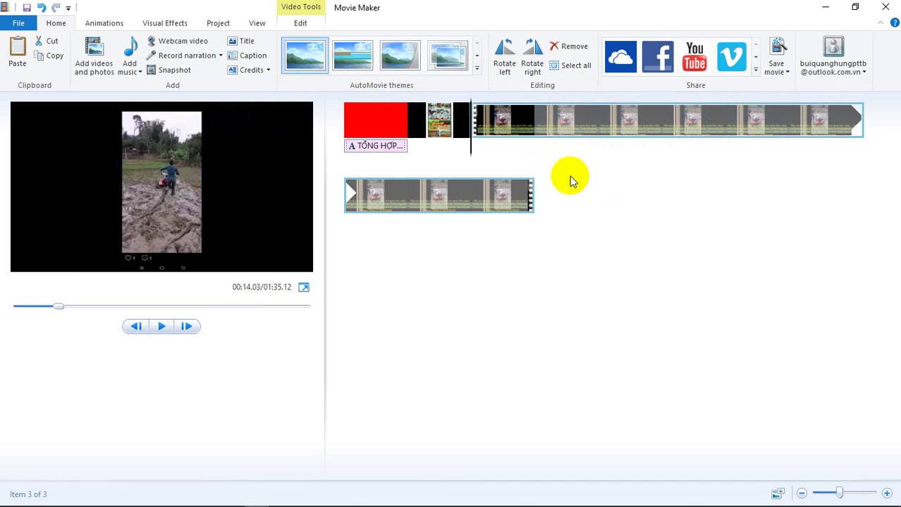
left_click(497, 196)
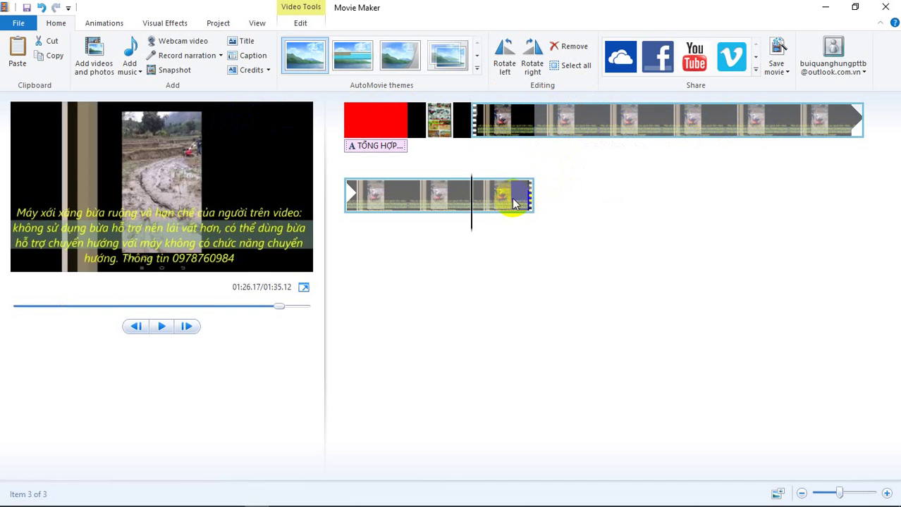
left_click(96, 62)
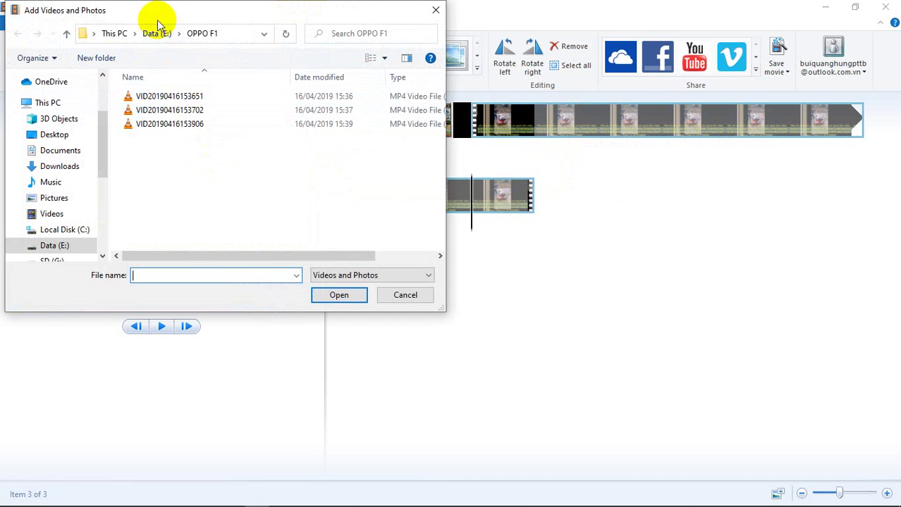
left_click(157, 33)
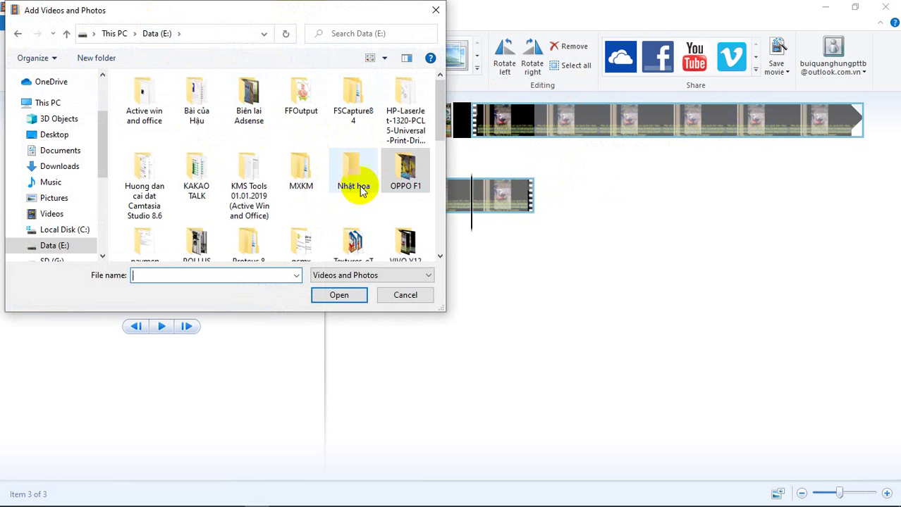
scroll(359, 186, "down", 3)
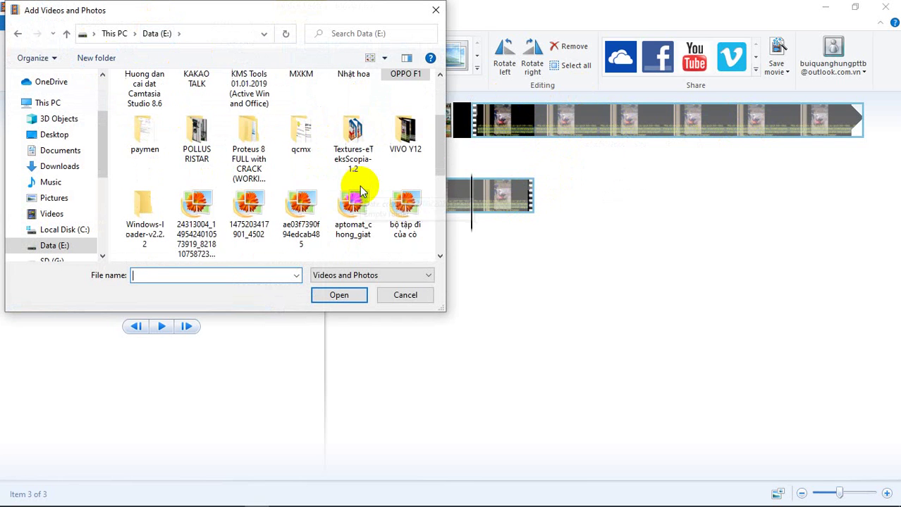
double_click(405, 145)
left_click_drag(362, 167, 250, 134)
left_click(340, 295)
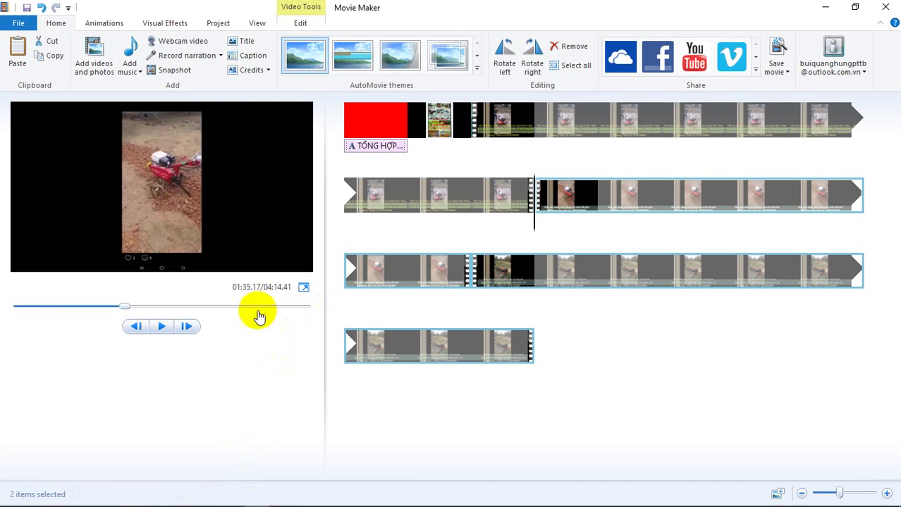
left_click(159, 325)
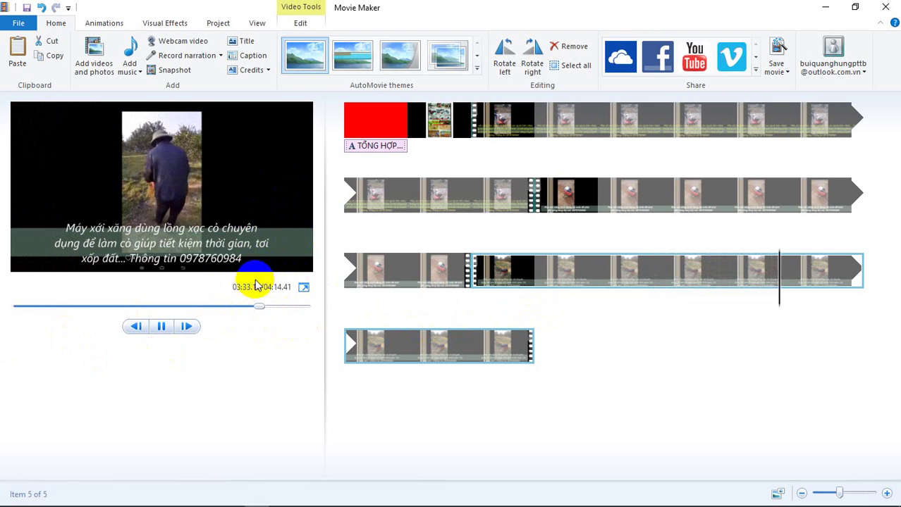
- Examine the opening title caption's text duration and background colour options
left_click(381, 147)
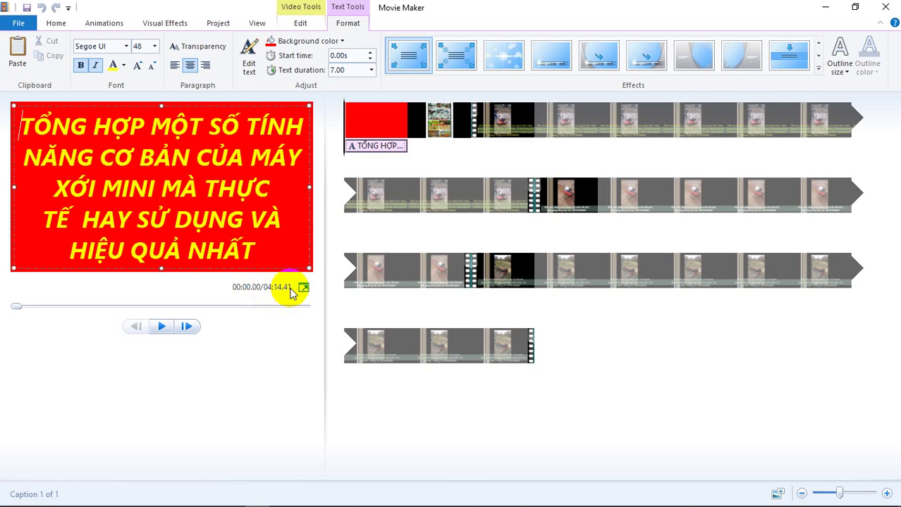
left_click(352, 71)
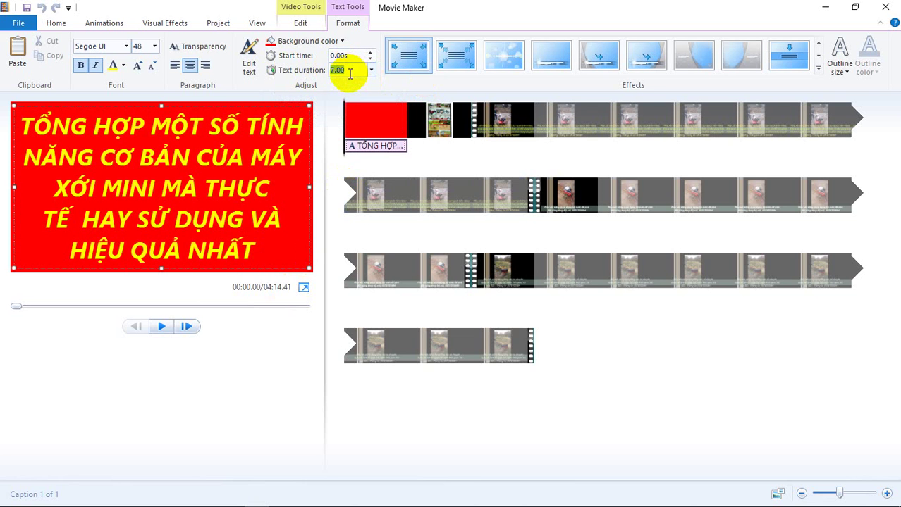
right_click(380, 146)
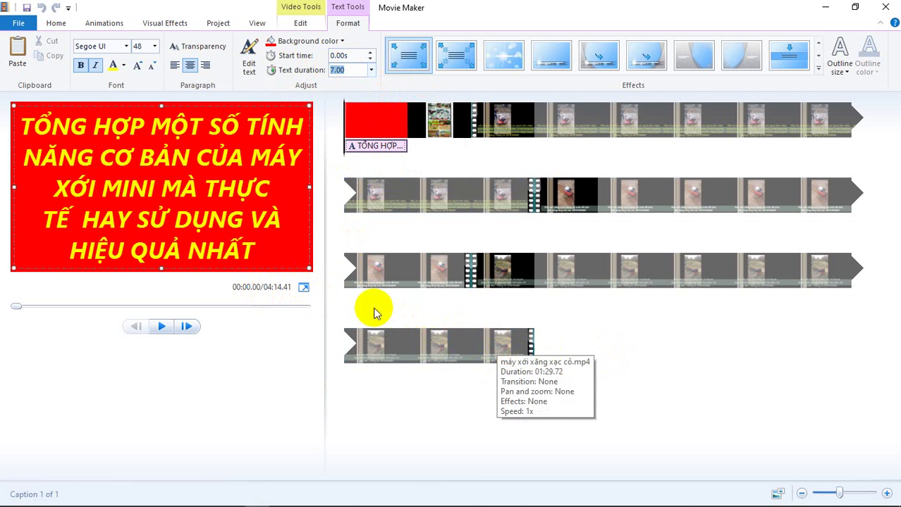
left_click(366, 127)
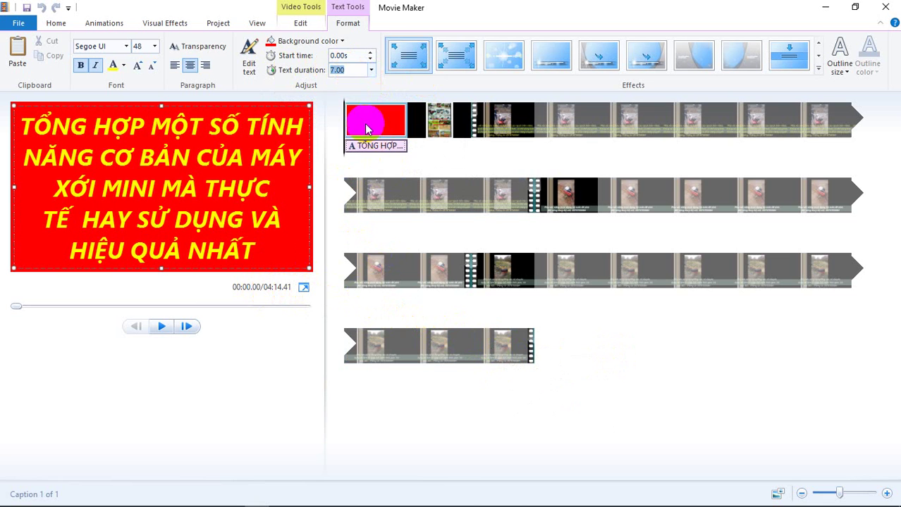
left_click(343, 43)
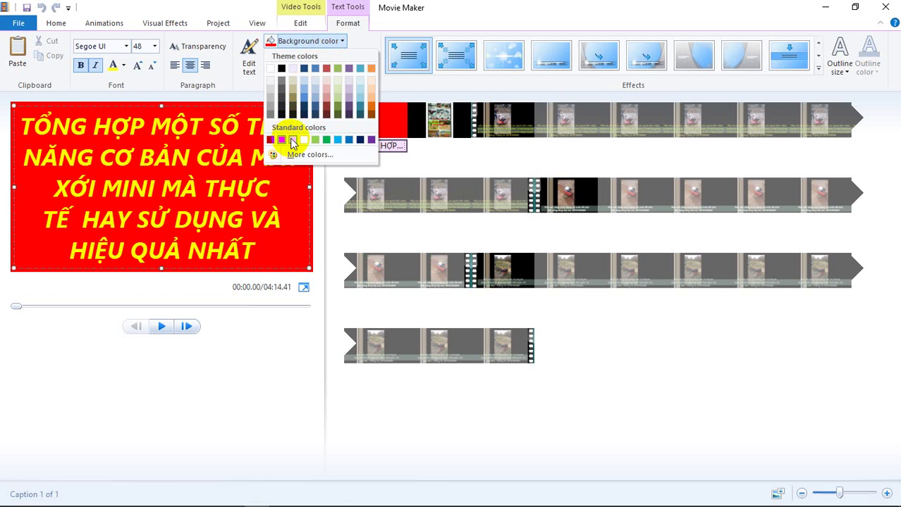
left_click(439, 118)
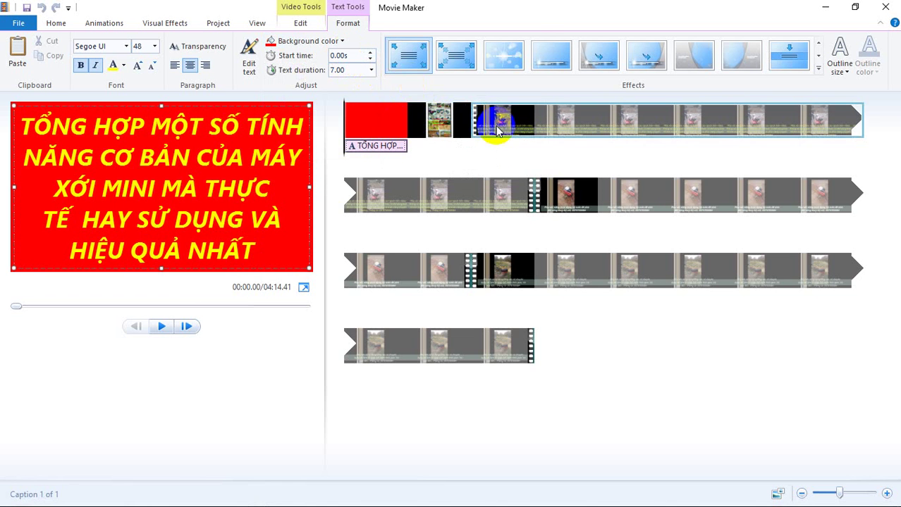
- Add a blank caption to the photo clip and delete it again
left_click(441, 124)
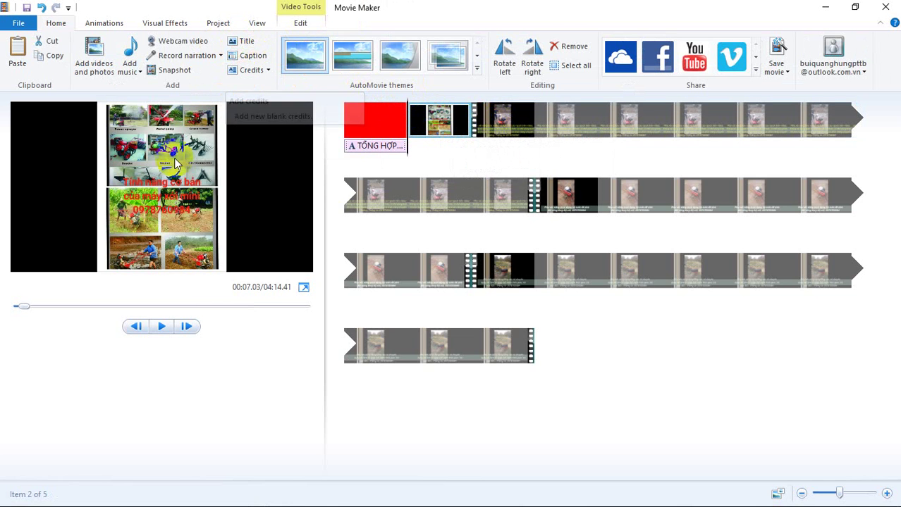
left_click(248, 55)
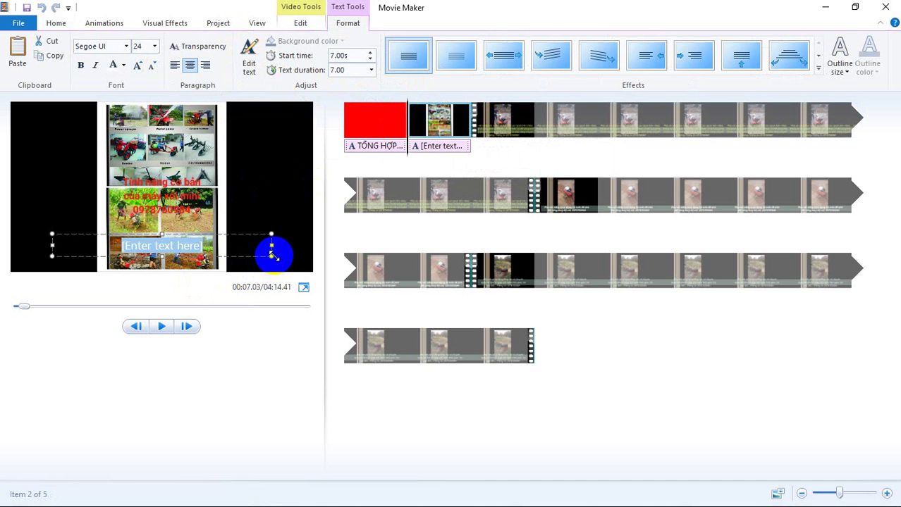
left_click(417, 140)
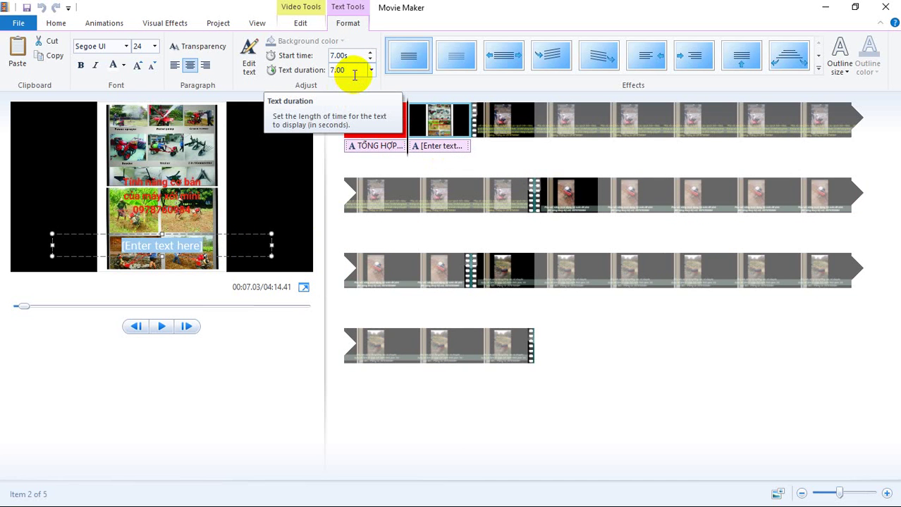
left_click(433, 147)
key("Delete")
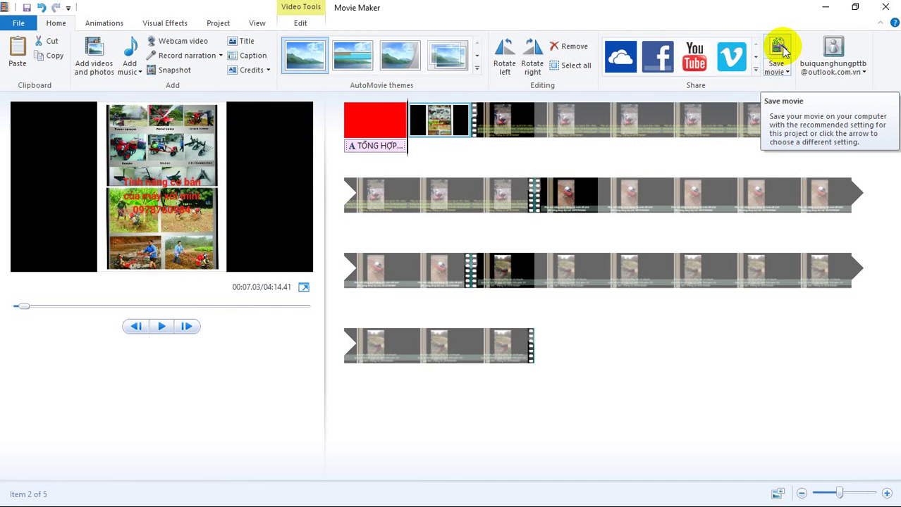
- Save the movie as the MPEG-4/H.264 video file "video thử nghiệm" in the VIVO Y12 folder
left_click(783, 49)
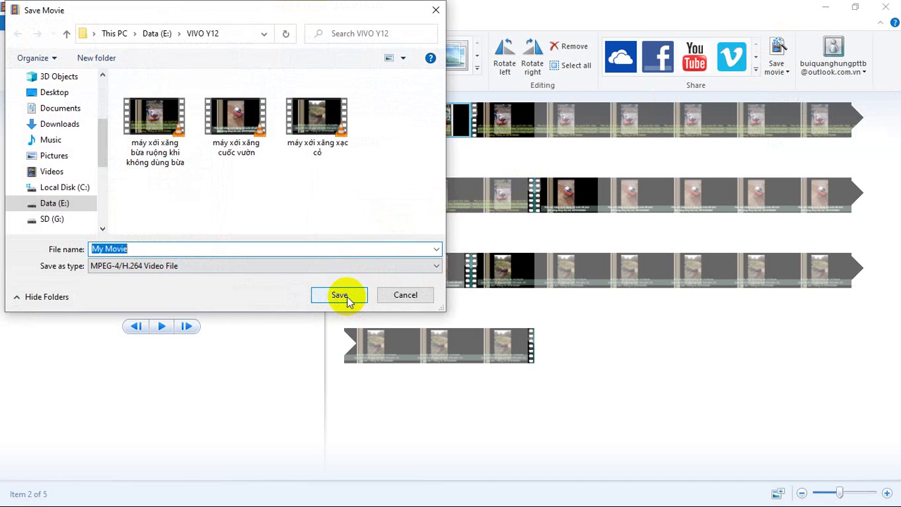
type("video thử nghiệm")
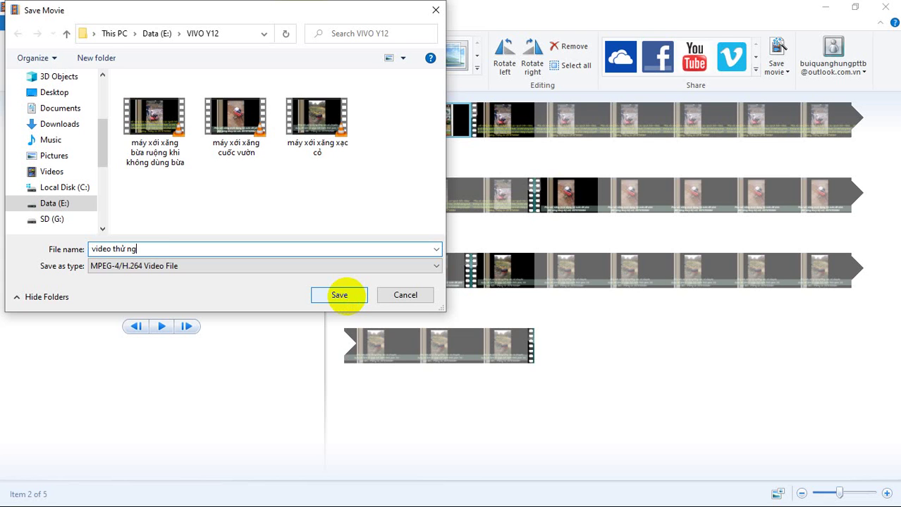
left_click(346, 297)
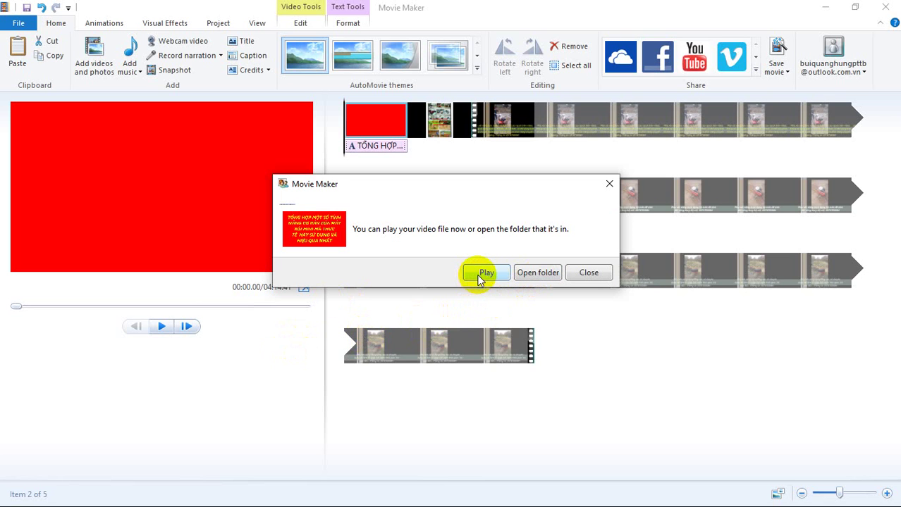
- Play the exported "video thử nghiệm" from its folder in VLC media player, and close the player and the folder
left_click(539, 275)
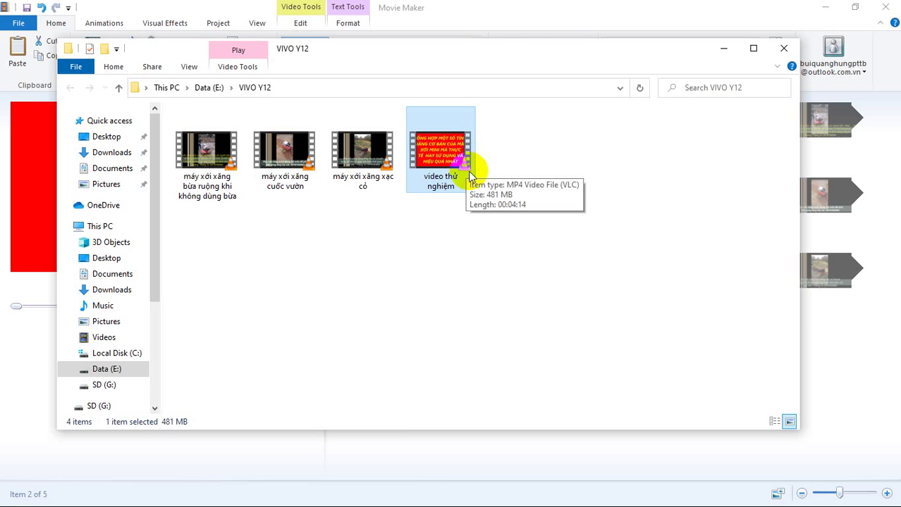
double_click(437, 169)
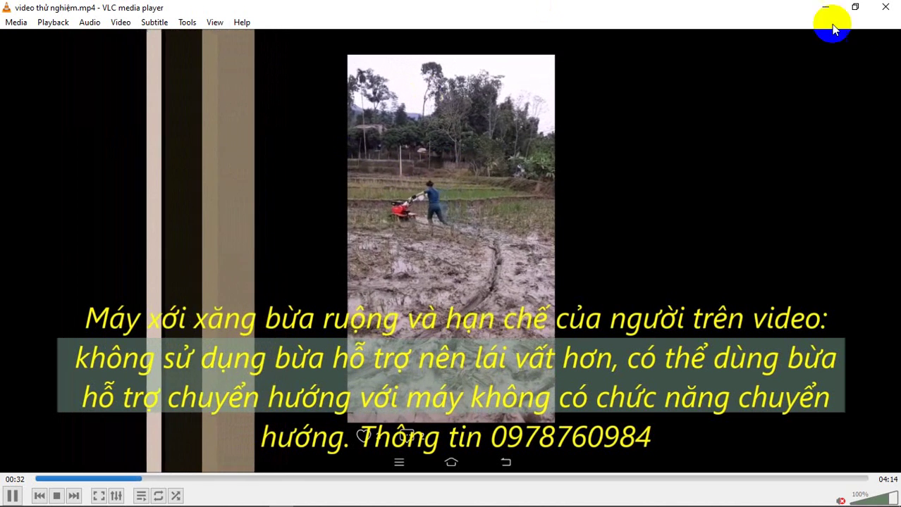
left_click(884, 9)
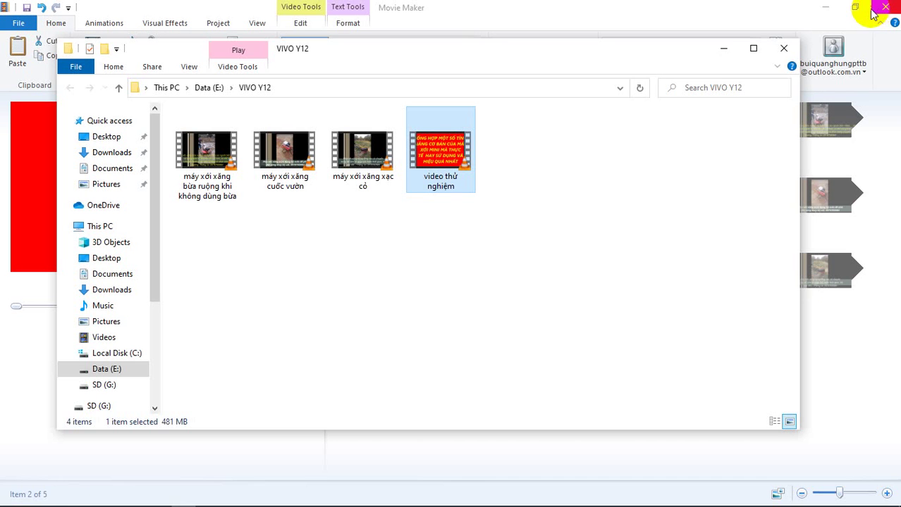
left_click(784, 48)
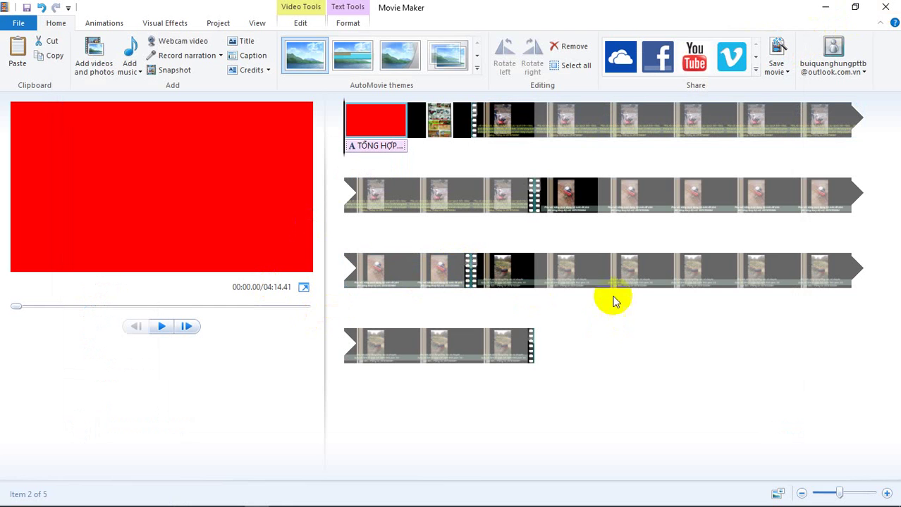
- Close Movie Maker, saving the project as "My Movie" in the VIVO Y12 folder on Data (E:)
left_click(887, 7)
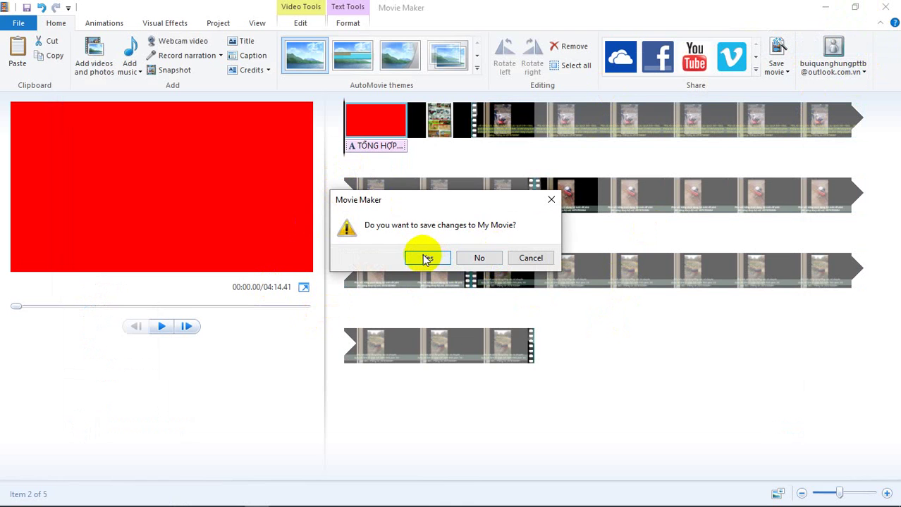
left_click(426, 257)
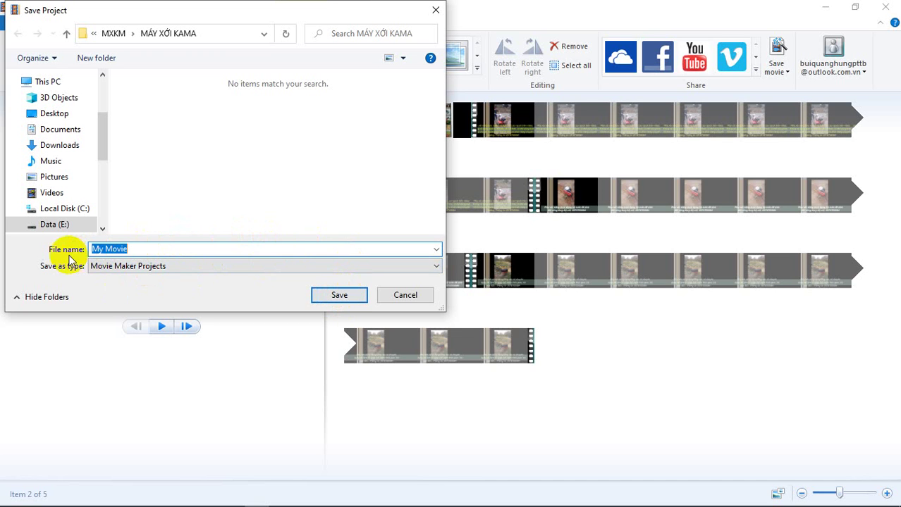
left_click(66, 225)
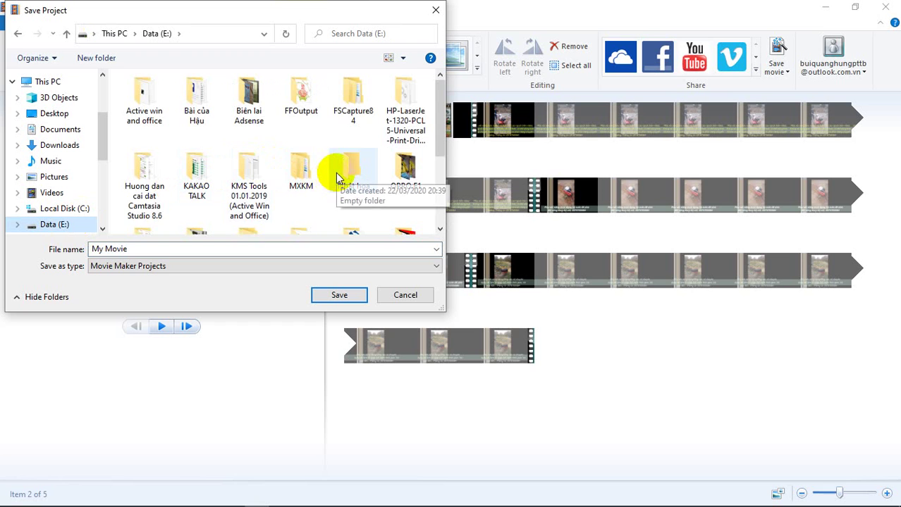
scroll(337, 177, "down", 1)
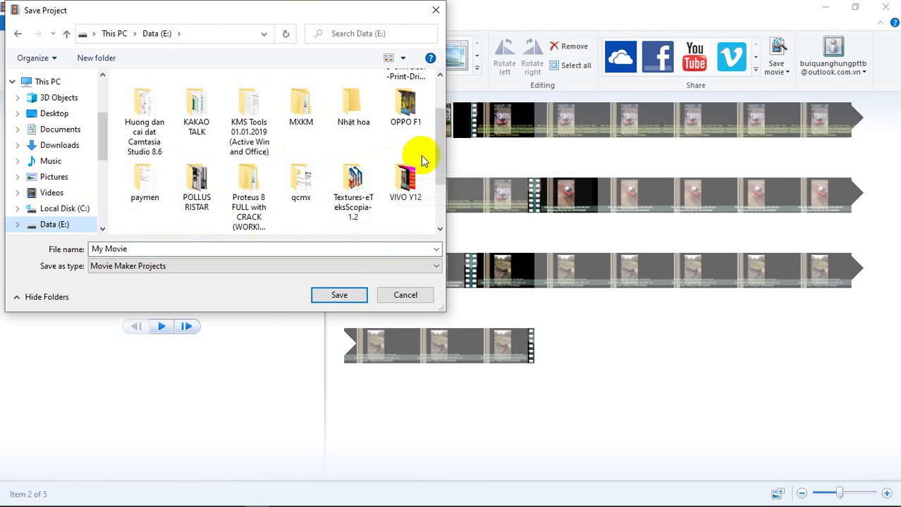
left_click(407, 181)
double_click(406, 181)
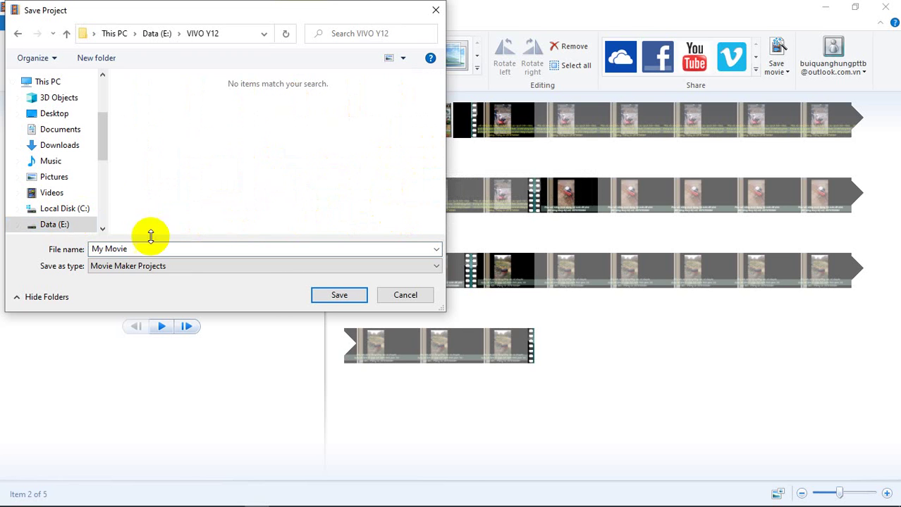
left_click(338, 290)
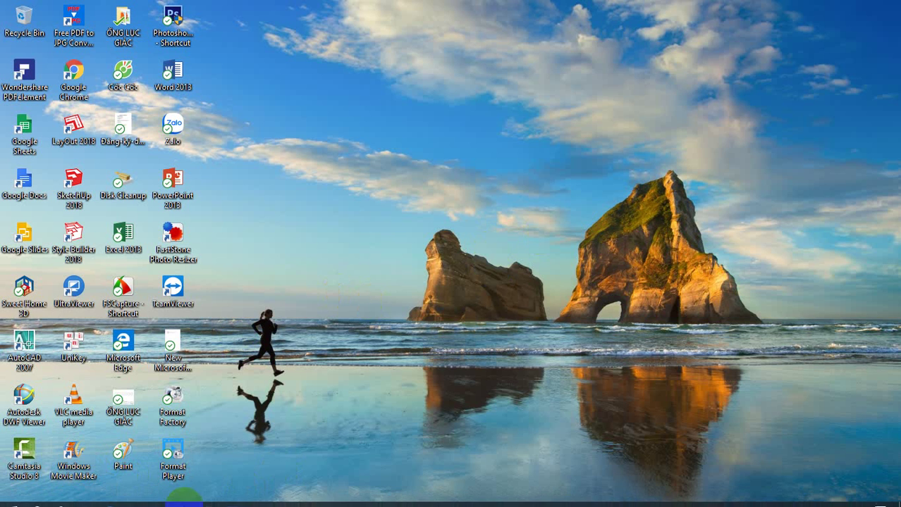
- Reopen the My Movie project from the VIVO Y12 folder on Data (E:) and select its opening title caption
left_click(184, 498)
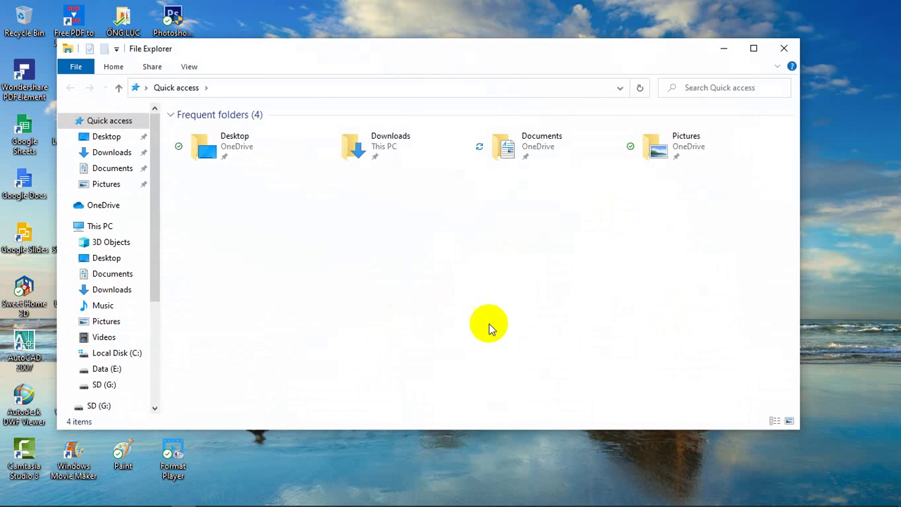
left_click(118, 369)
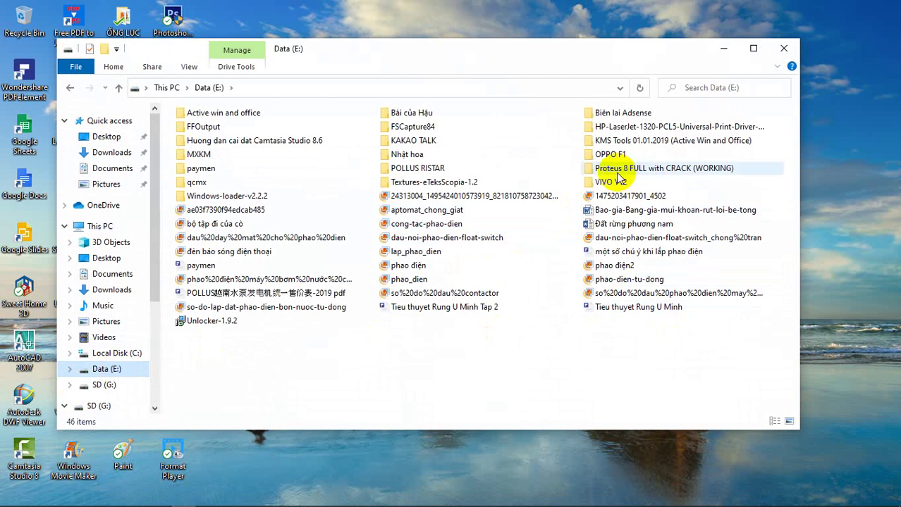
double_click(610, 182)
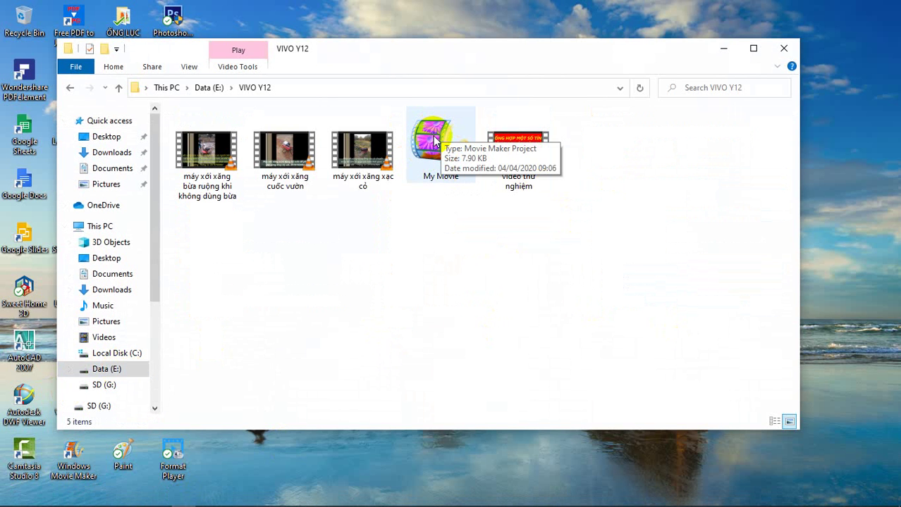
double_click(433, 138)
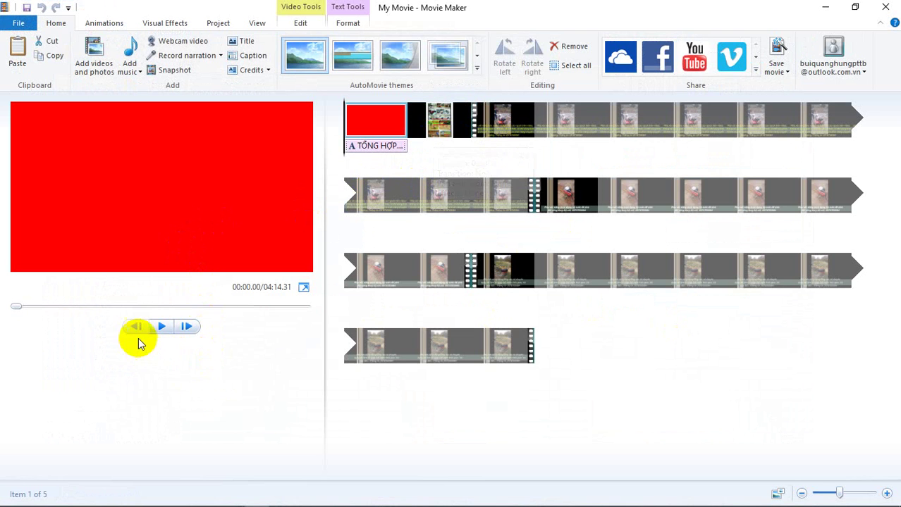
left_click(370, 146)
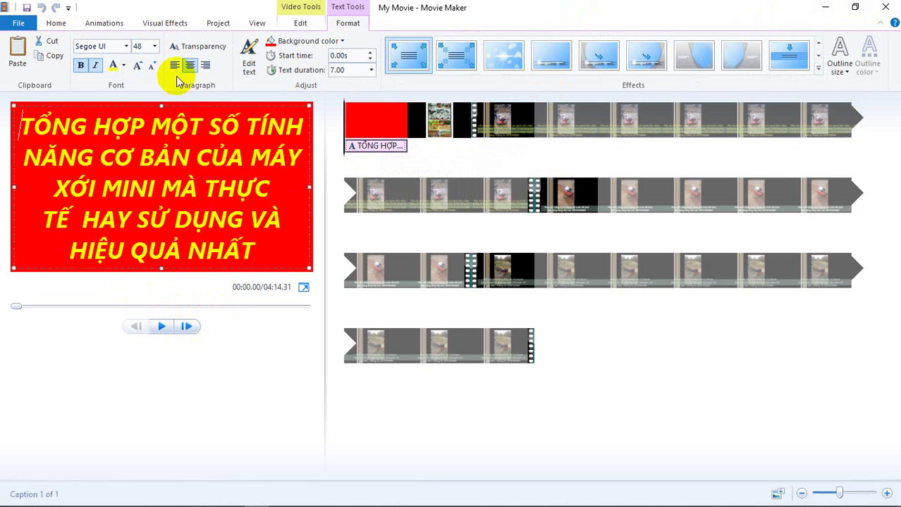
left_click(54, 23)
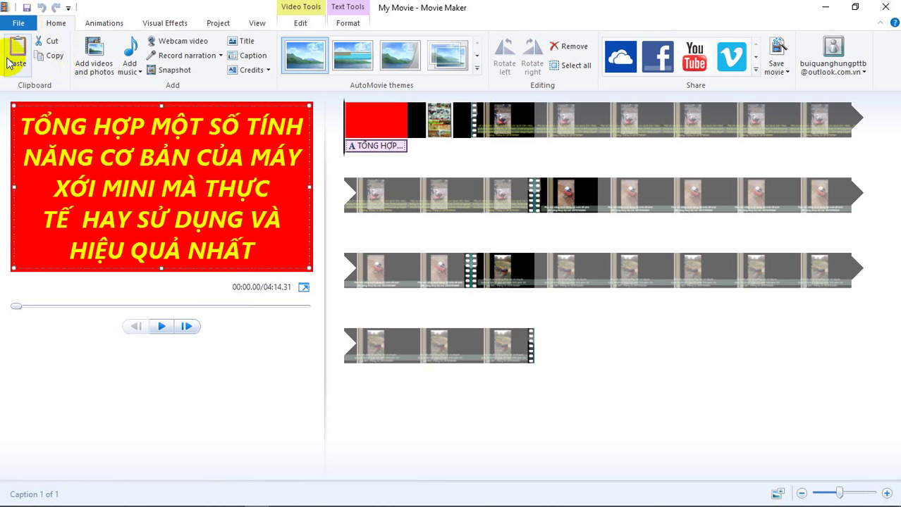
- Start a new empty project, discarding the changes to My Movie
left_click(19, 28)
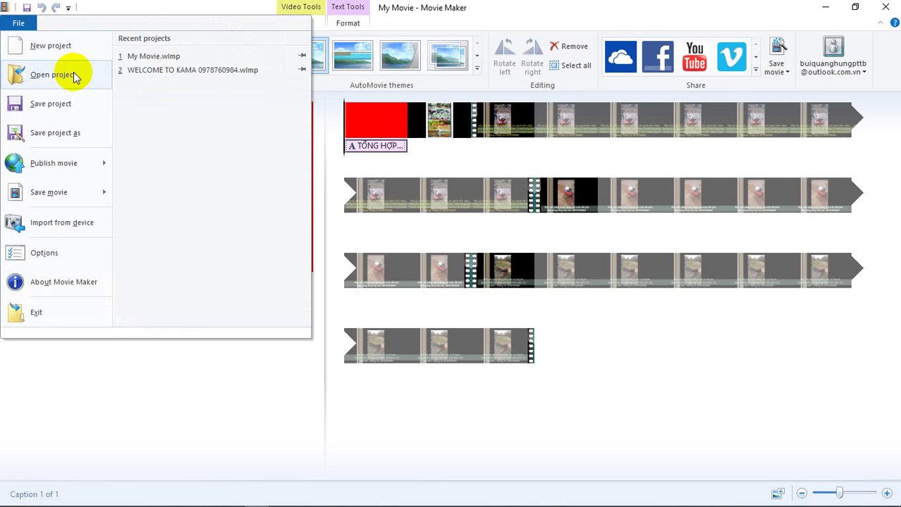
left_click(46, 45)
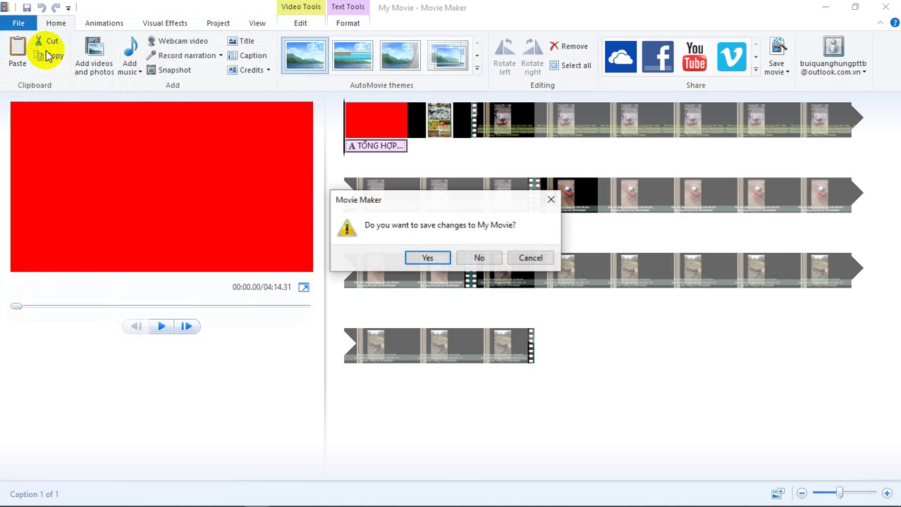
left_click(479, 259)
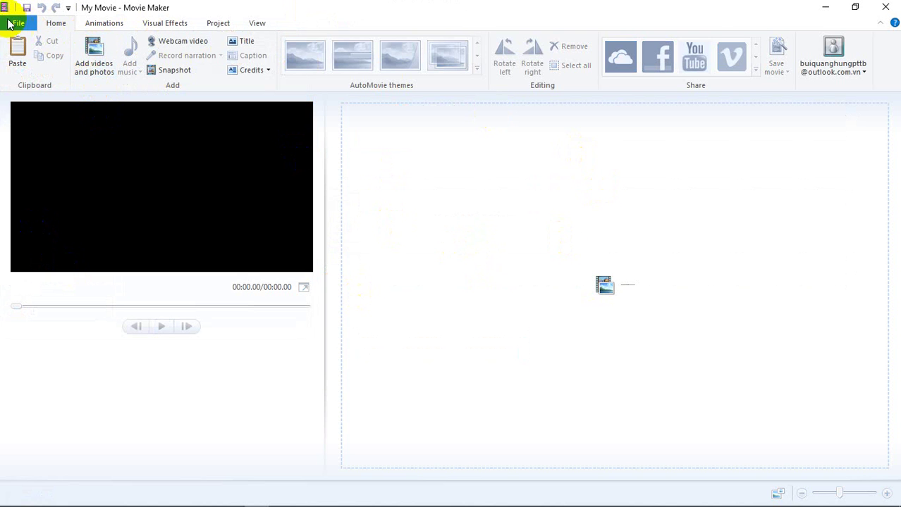
- Try to open the video "video thử nghiệm" from the VIVO Y12 folder as a project, with All Files shown
left_click(16, 23)
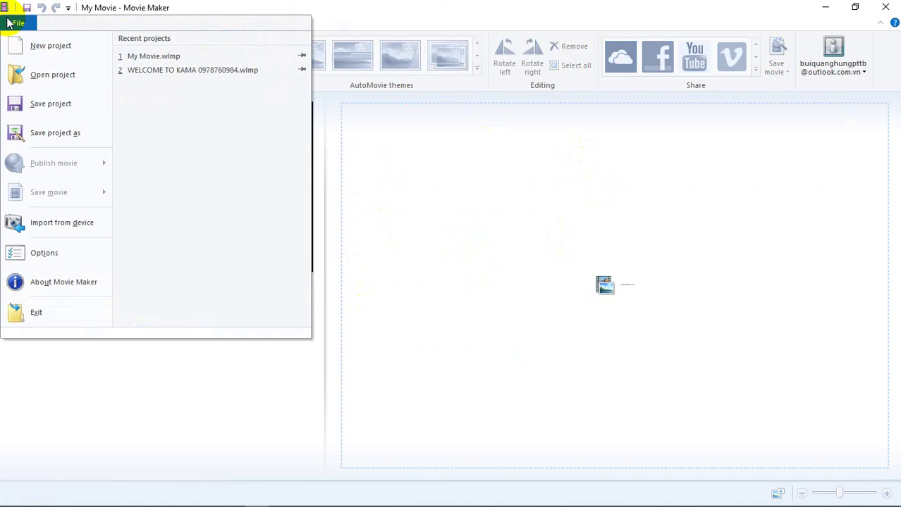
left_click(69, 79)
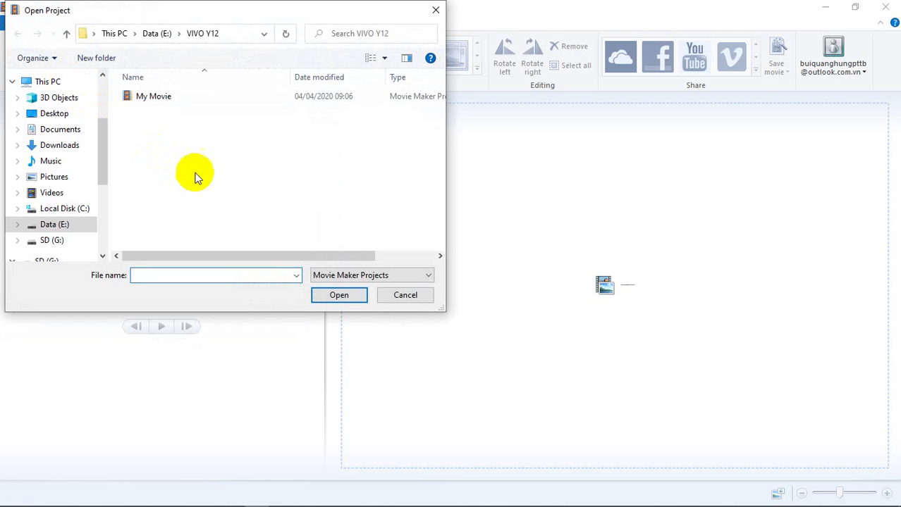
left_click(156, 33)
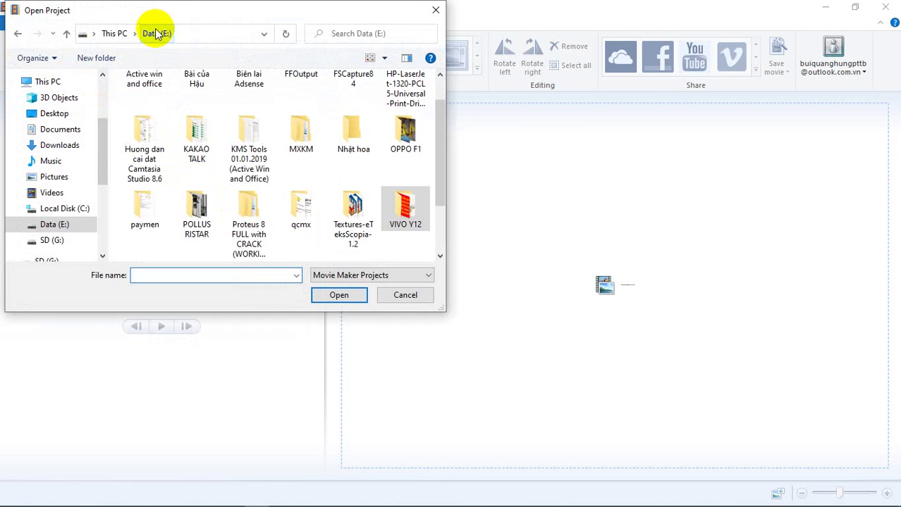
double_click(410, 206)
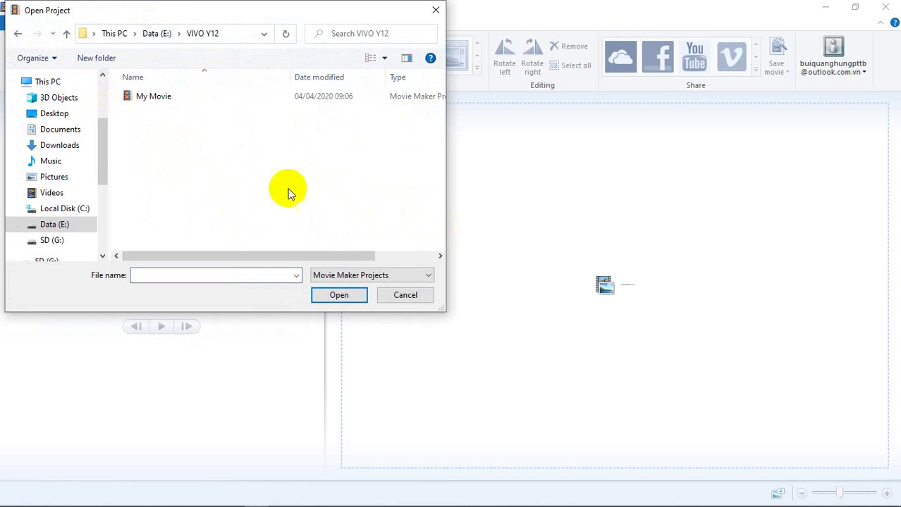
left_click(421, 275)
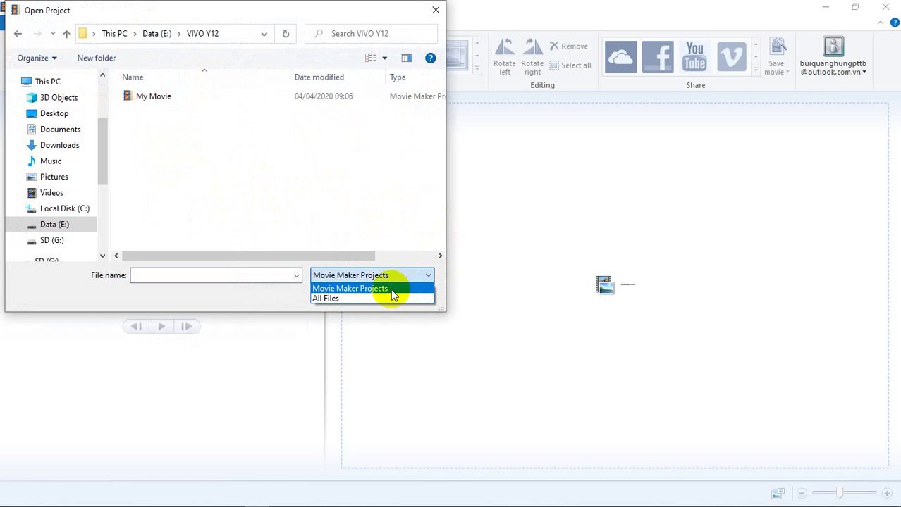
left_click(340, 298)
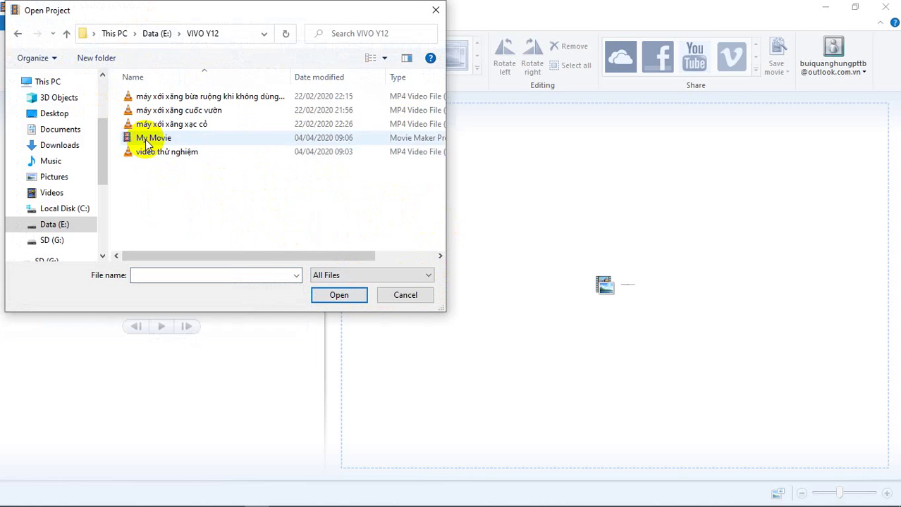
left_click(174, 155)
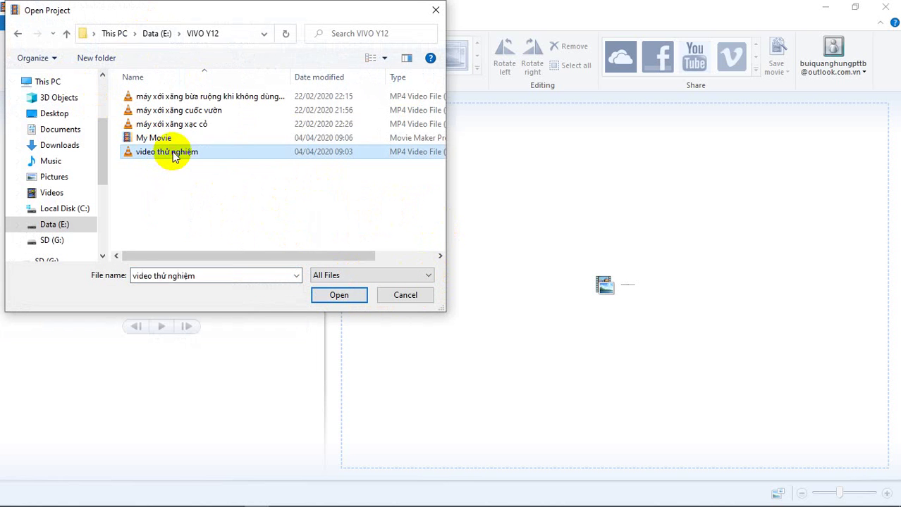
left_click(352, 297)
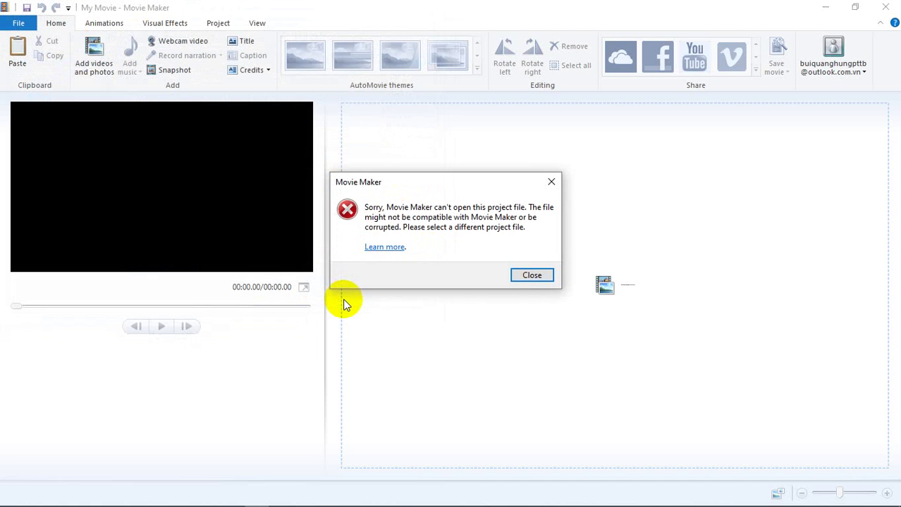
left_click(534, 276)
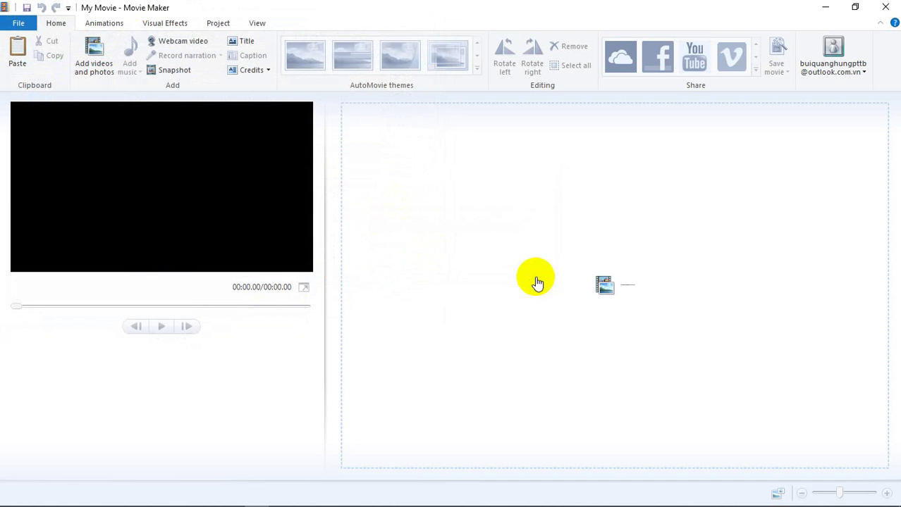
- Add the video "video thử nghiệm" from the VIVO Y12 folder to the empty project and play its preview
left_click(110, 73)
left_click(395, 120)
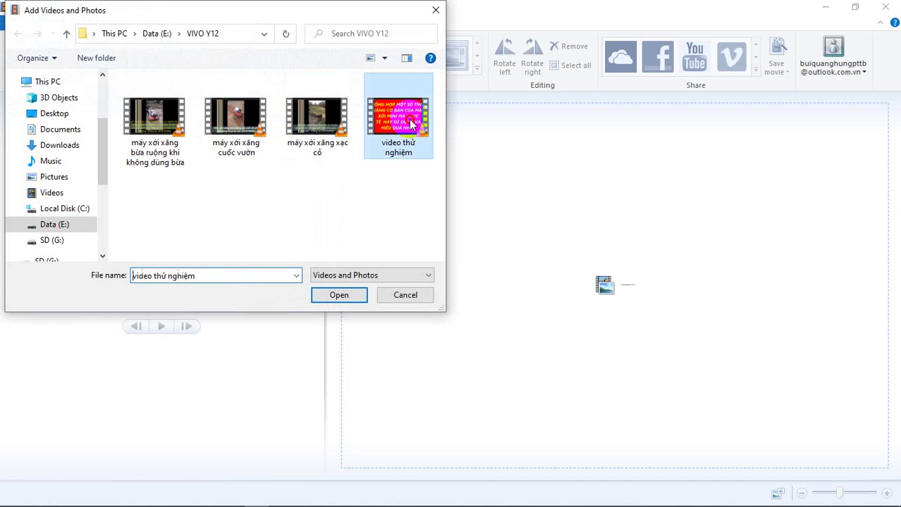
left_click(342, 296)
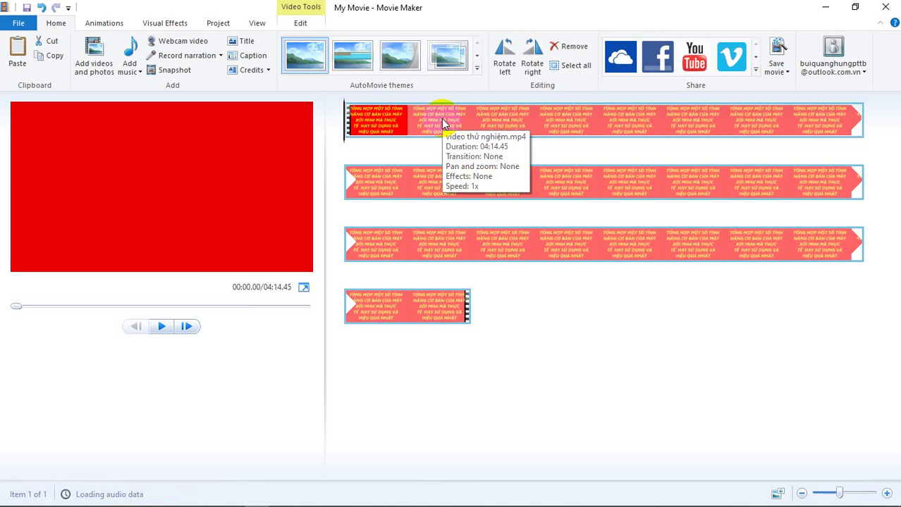
left_click(160, 327)
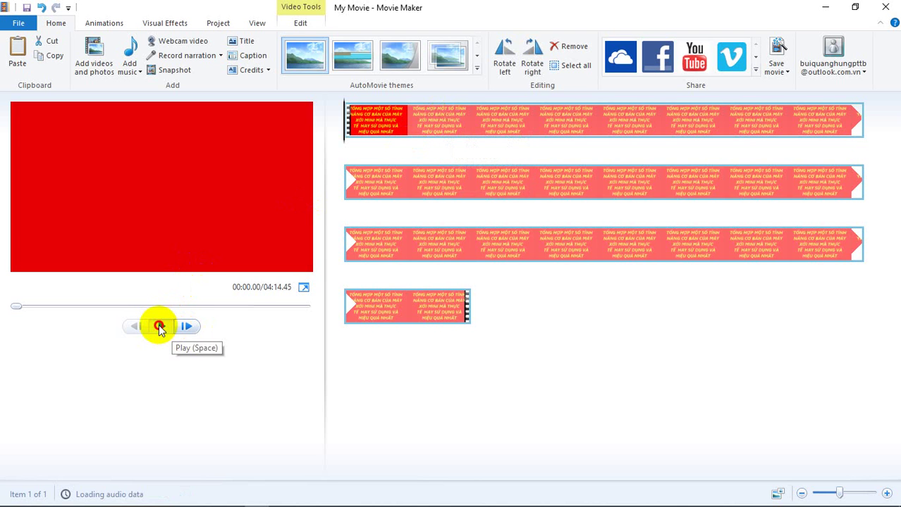